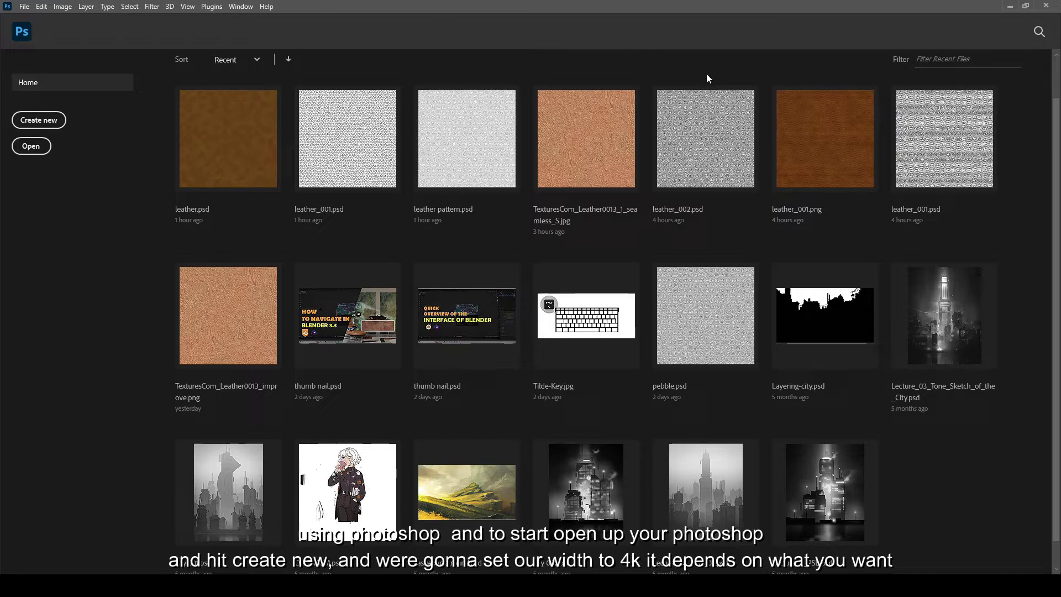
Step: Start a new 4000 × 4000 px document at 72 ppi with a transparent background
{"action": "left_click", "coordinate": [52, 124]}
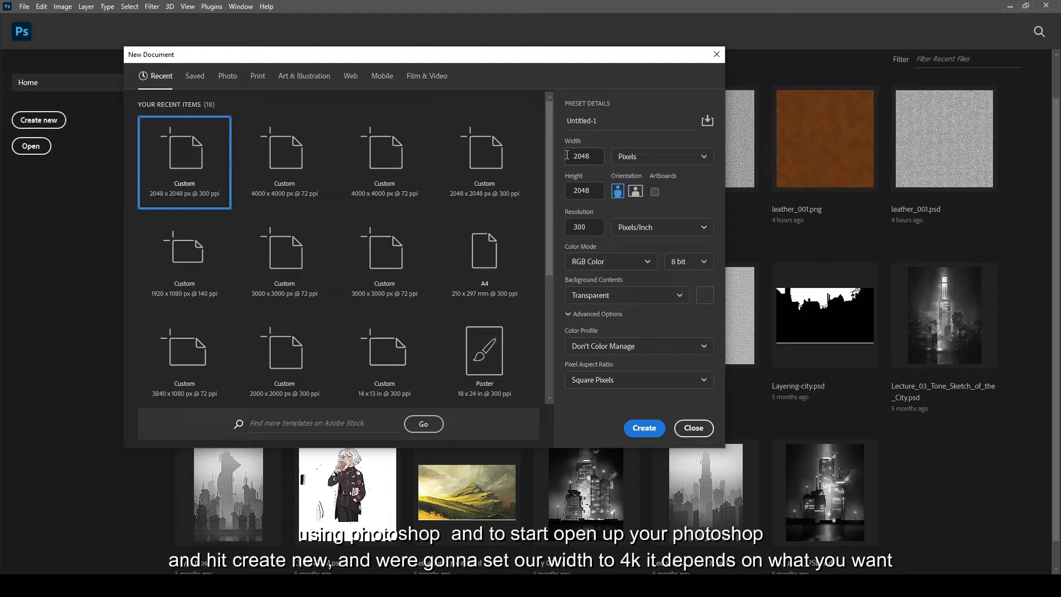
{"action": "double_click", "coordinate": [587, 157]}
{"action": "type", "text": "400"}
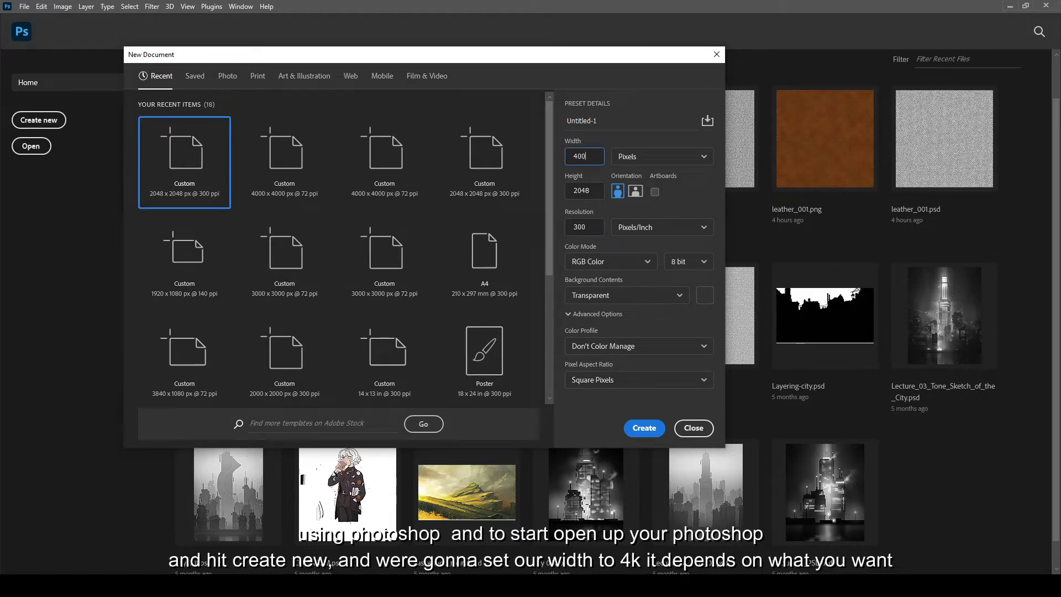
{"action": "type", "text": "0"}
{"action": "double_click", "coordinate": [572, 190]}
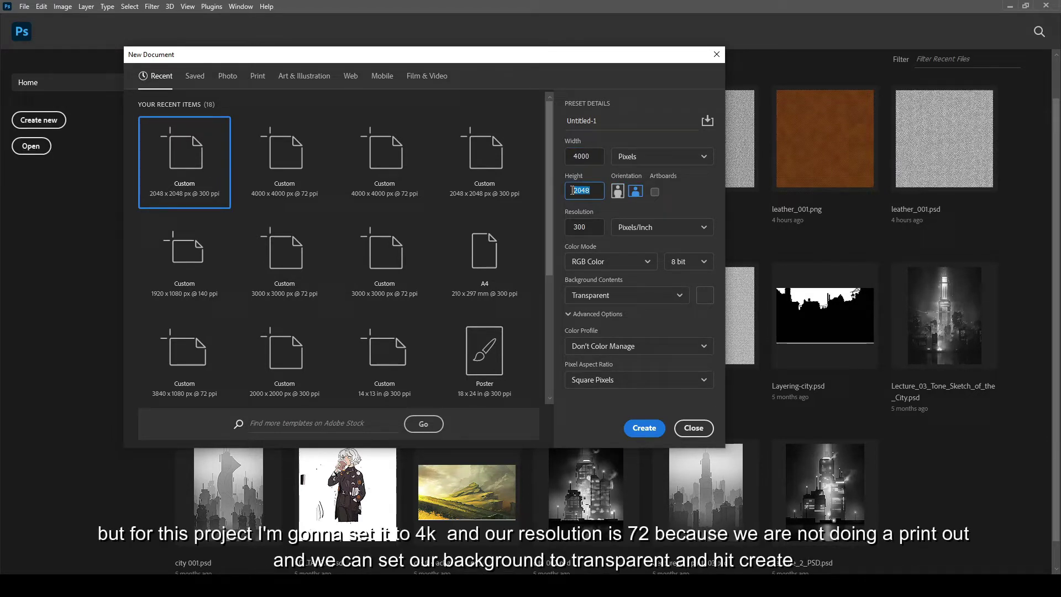
{"action": "type", "text": "4000"}
{"action": "left_click_drag", "start_coordinate": [594, 228], "coordinate": [569, 226]}
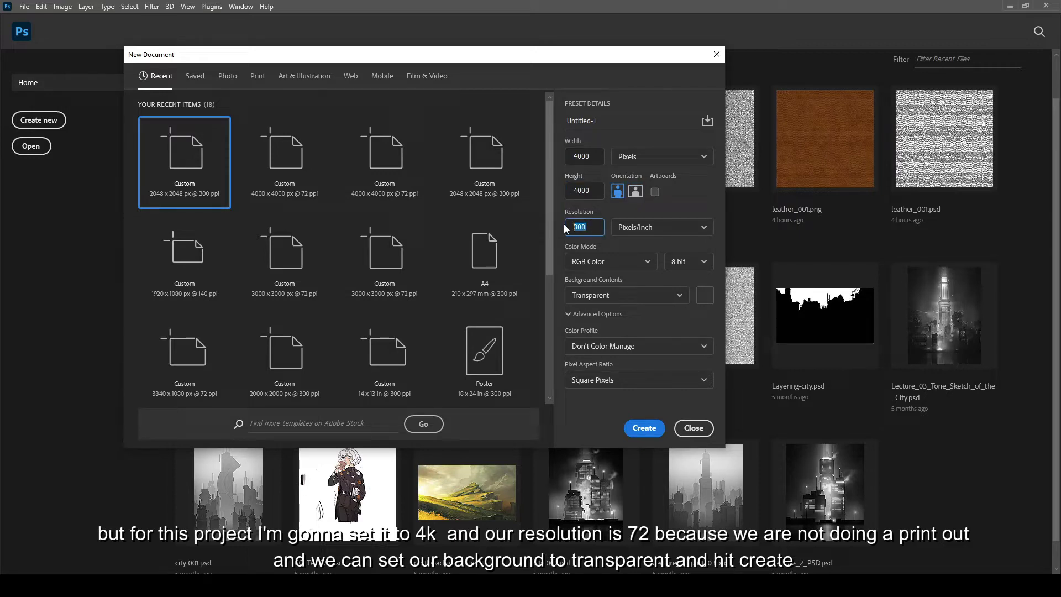
{"action": "type", "text": "72"}
Step: Create the document and set the background colour to dark brown 4e2f0b
{"action": "left_click", "coordinate": [642, 428]}
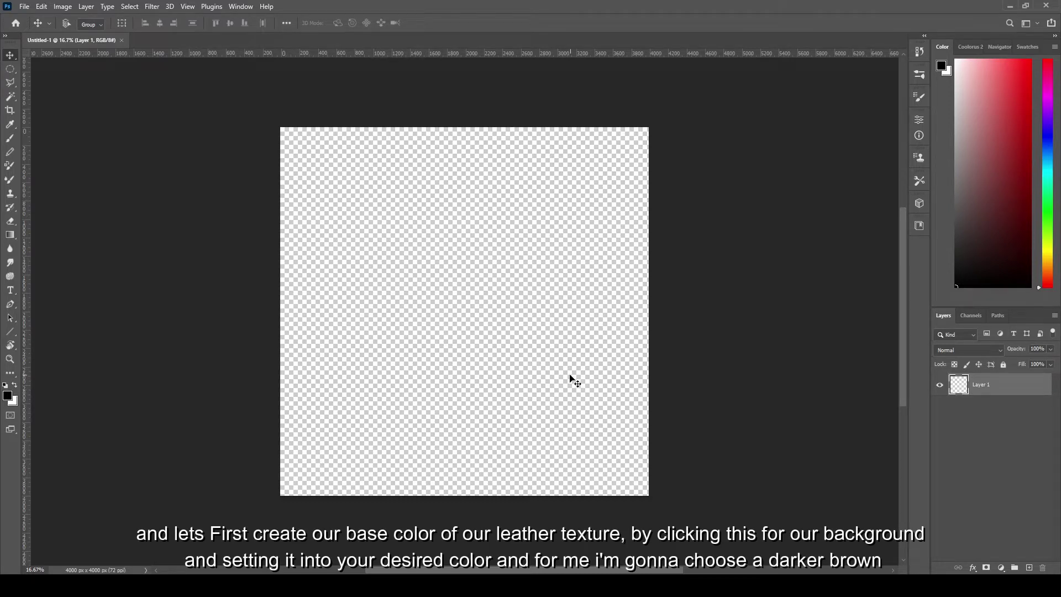
{"action": "left_click", "coordinate": [15, 406]}
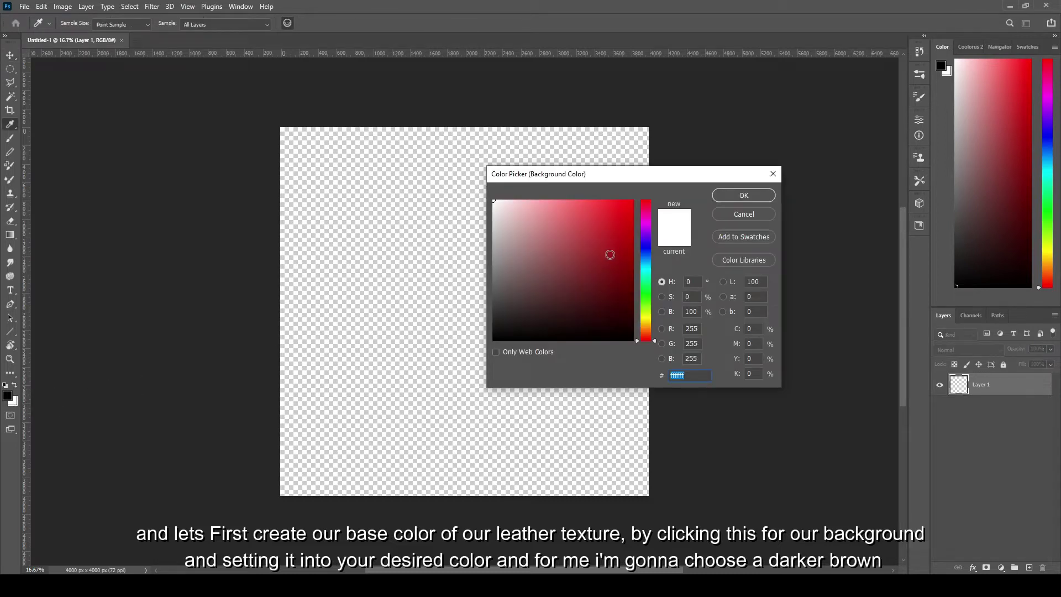
{"action": "left_click_drag", "start_coordinate": [647, 339], "coordinate": [648, 330]}
{"action": "left_click_drag", "start_coordinate": [617, 288], "coordinate": [613, 297]}
{"action": "left_click", "coordinate": [744, 196]}
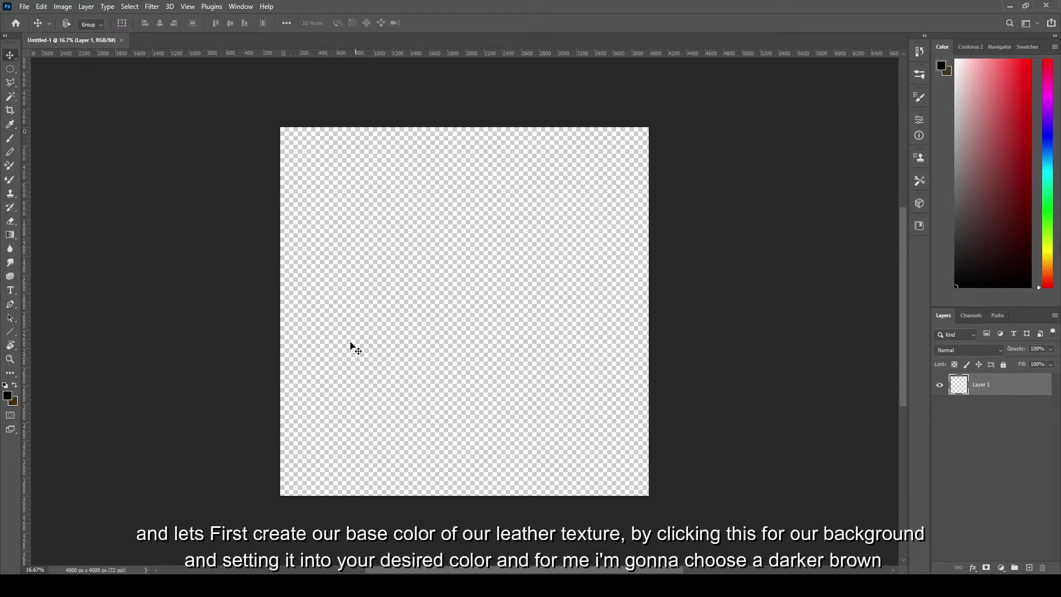
Step: Set the foreground colour to a lighter brown, 7c4c13
{"action": "left_click", "coordinate": [9, 395]}
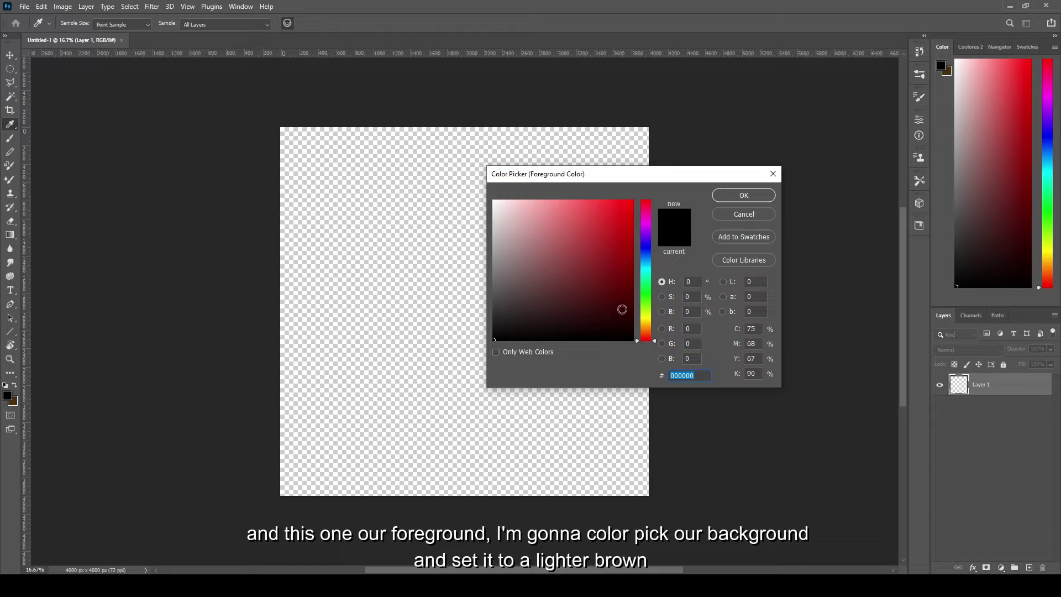
{"action": "left_click", "coordinate": [14, 402]}
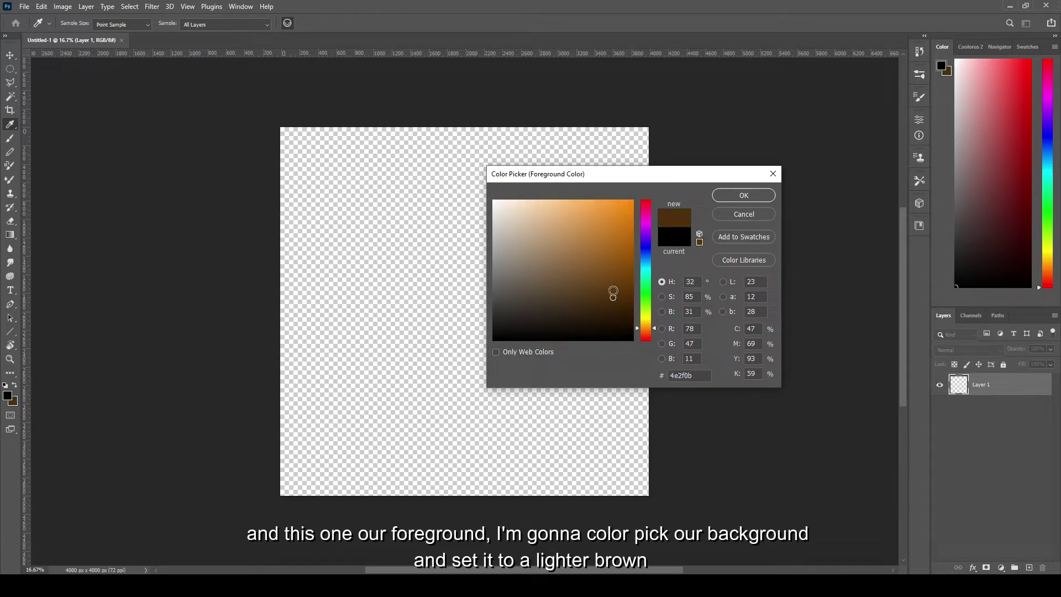
{"action": "left_click_drag", "start_coordinate": [614, 297], "coordinate": [612, 272]}
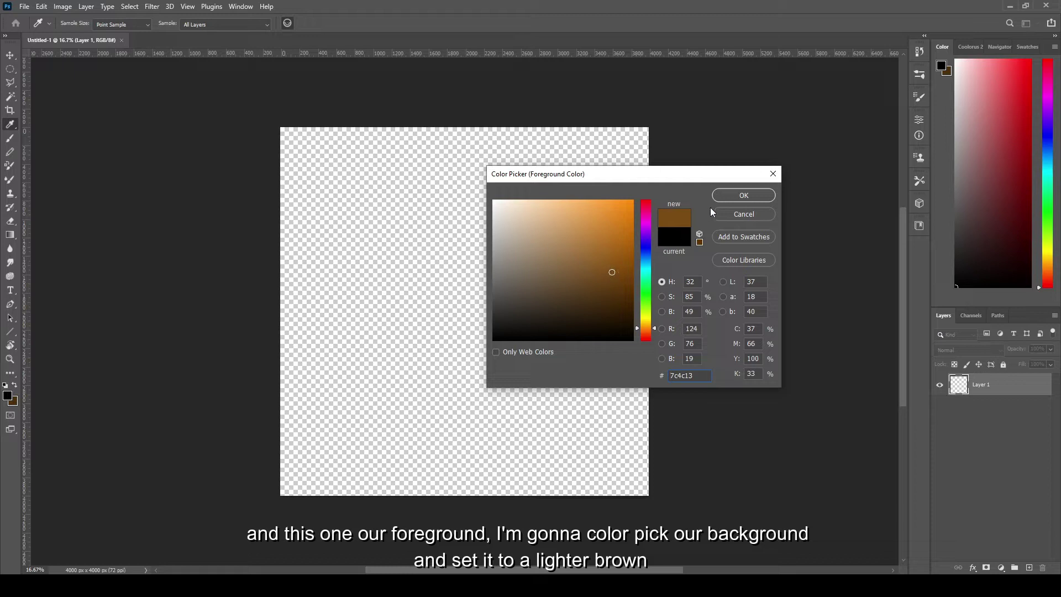
{"action": "left_click", "coordinate": [735, 195]}
{"action": "key", "text": "v"}
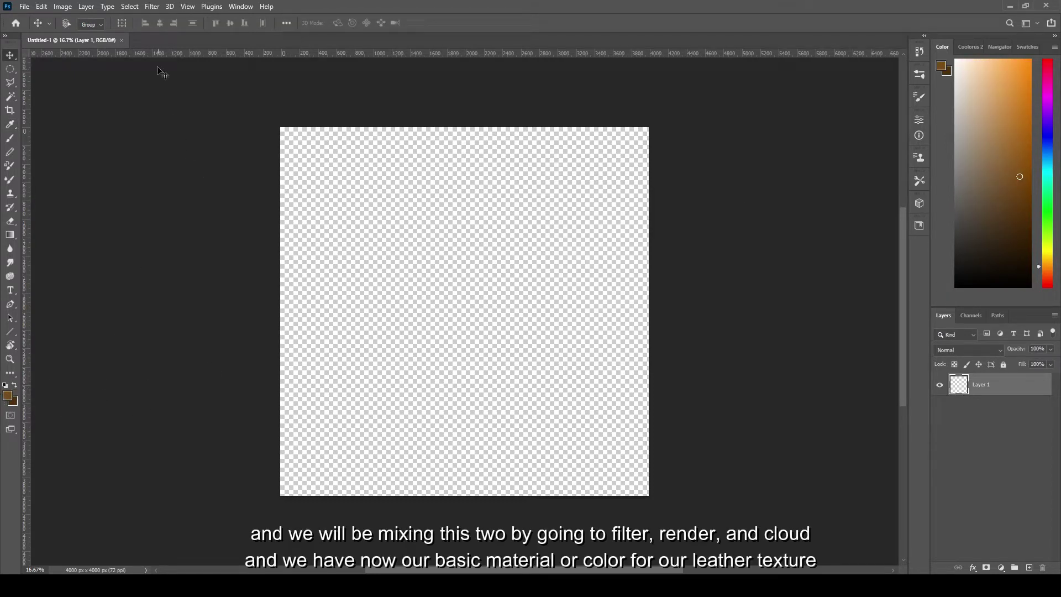
Step: Fill Layer 1 with Filter > Render > Clouds in the two browns
{"action": "left_click", "coordinate": [152, 7]}
{"action": "mouse_move", "coordinate": [175, 203]}
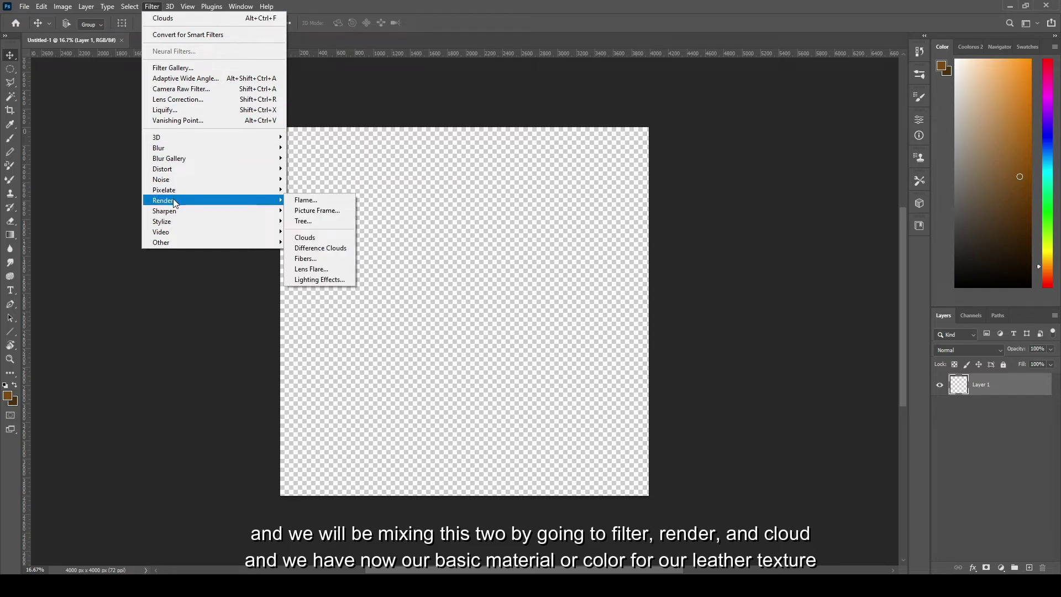
{"action": "left_click", "coordinate": [308, 238]}
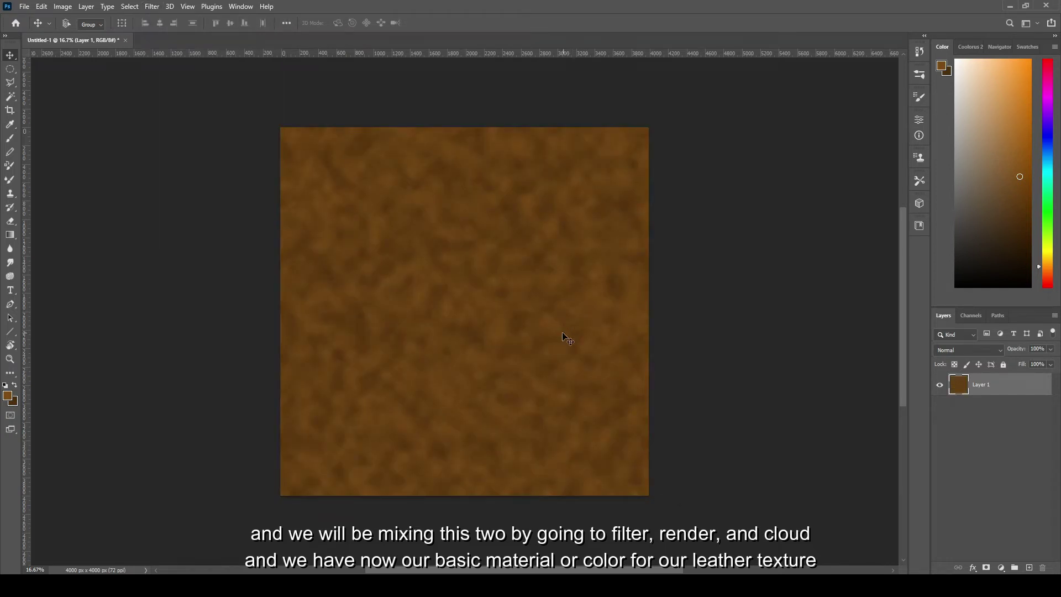
{"action": "scroll", "coordinate": [539, 339], "scroll_direction": "up", "scroll_amount": 1}
{"action": "left_click_drag", "start_coordinate": [474, 340], "coordinate": [495, 340]}
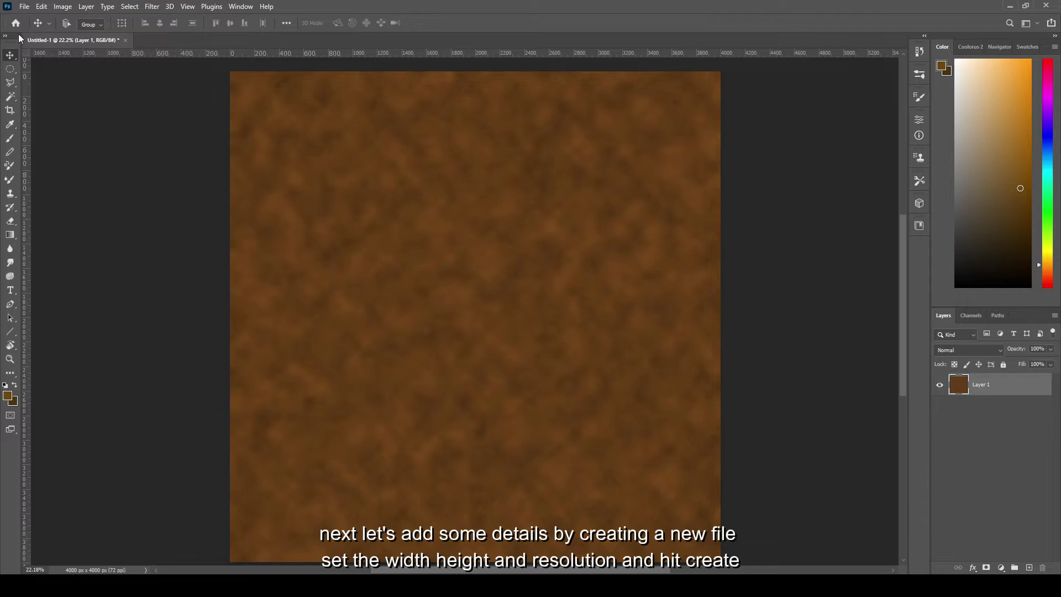
Step: Create a second transparent 4000 × 4000, 72 ppi document and fill it with white
{"action": "left_click", "coordinate": [25, 6]}
{"action": "left_click", "coordinate": [33, 26]}
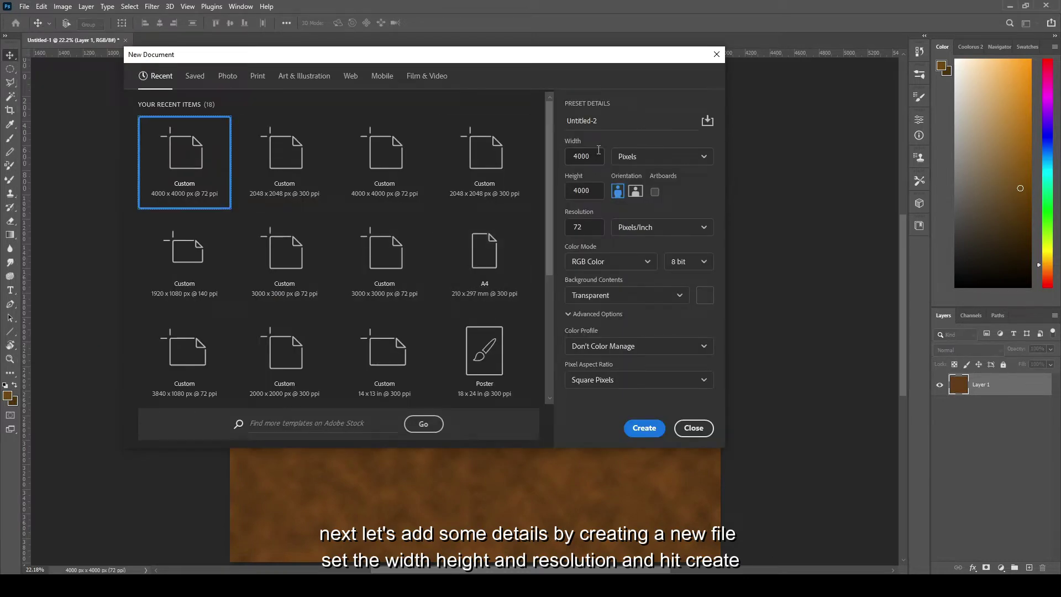
{"action": "left_click", "coordinate": [596, 153]}
{"action": "left_click", "coordinate": [594, 229]}
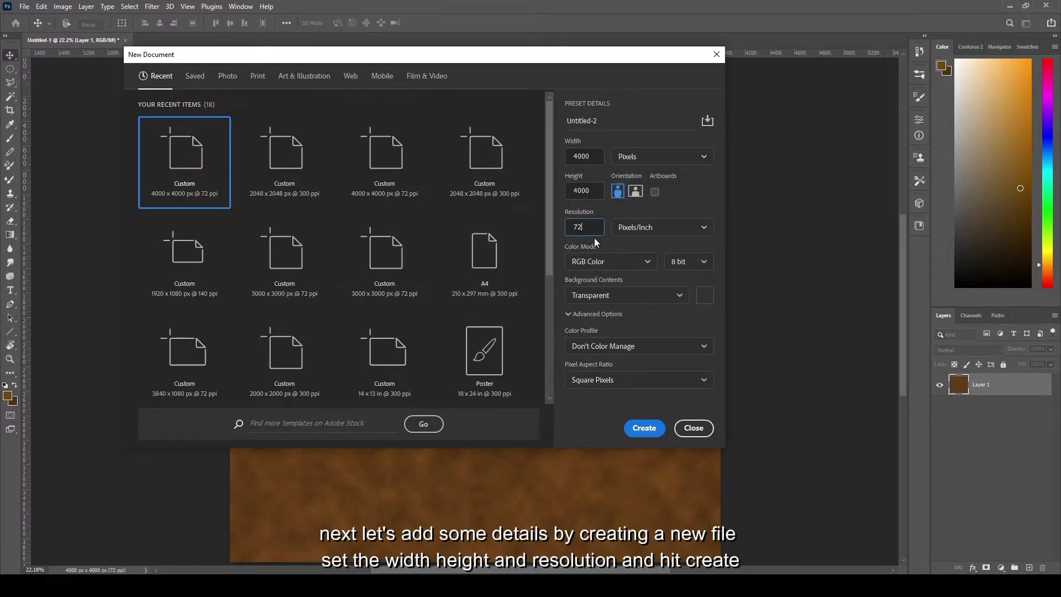
{"action": "left_click", "coordinate": [645, 428]}
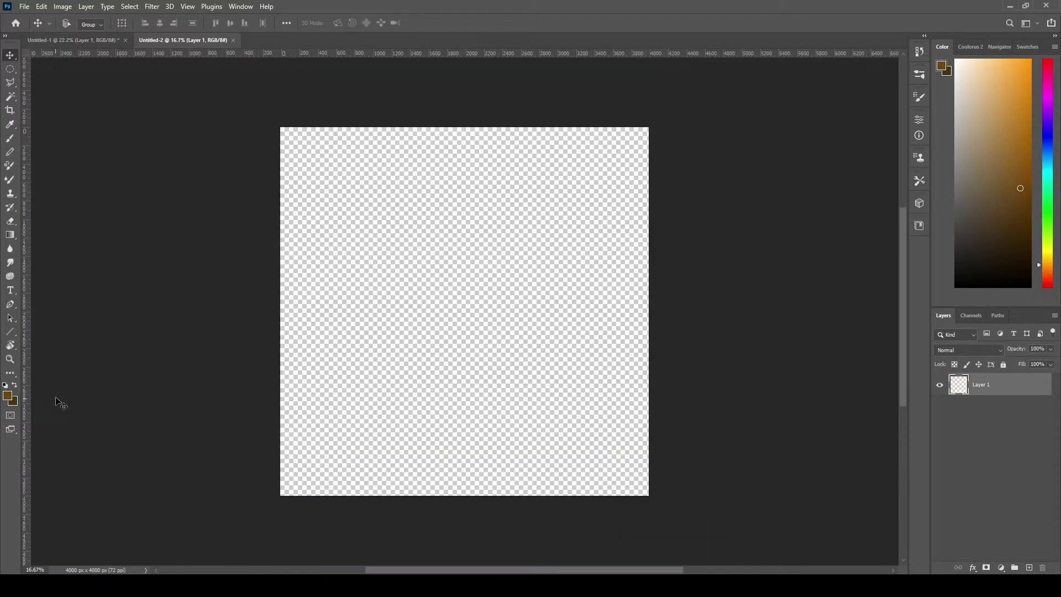
{"action": "left_click", "coordinate": [5, 385]}
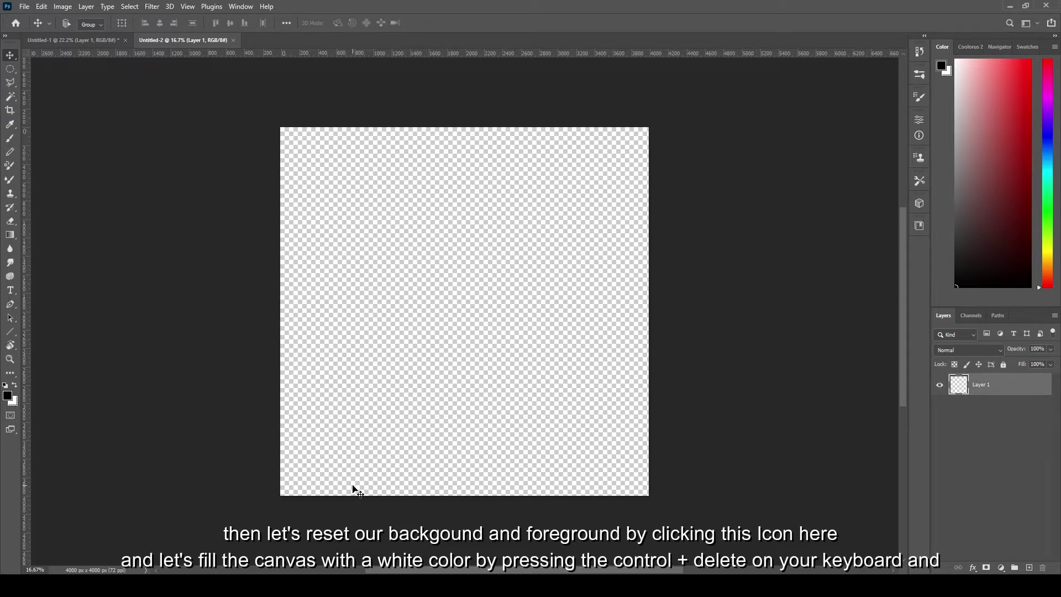
{"action": "key", "text": "ctrl+Delete"}
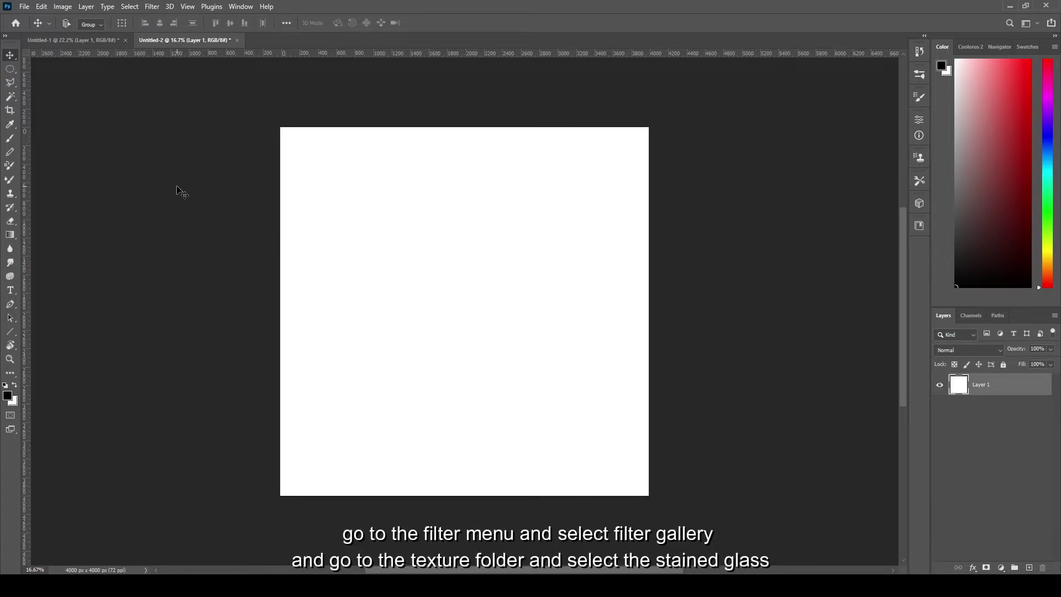
Step: Set up Stained Glass in the Filter Gallery: cell size 14, border thickness 2, light intensity 0
{"action": "left_click", "coordinate": [152, 8]}
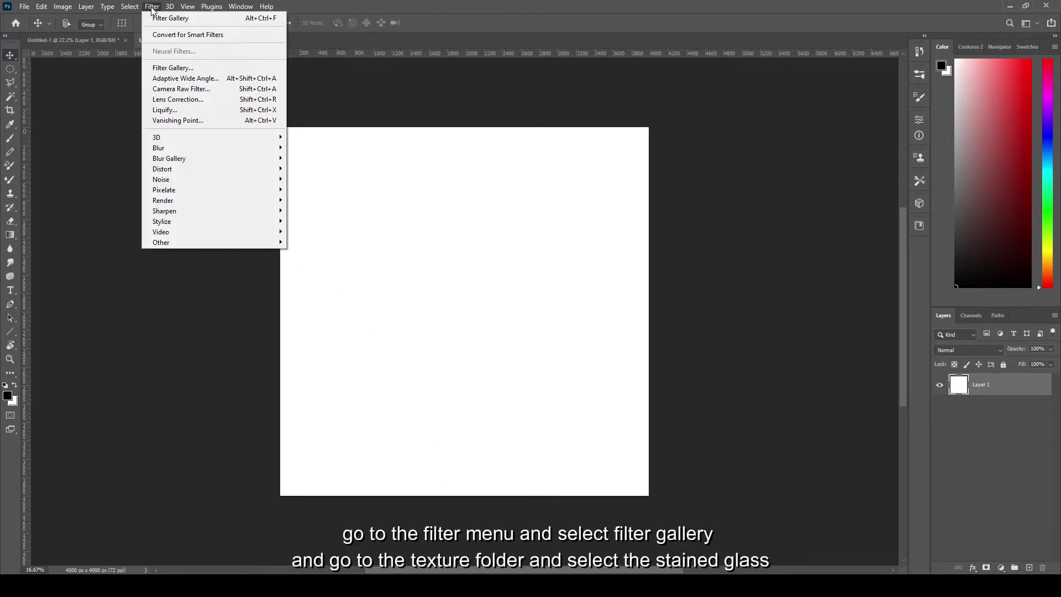
{"action": "left_click", "coordinate": [175, 67]}
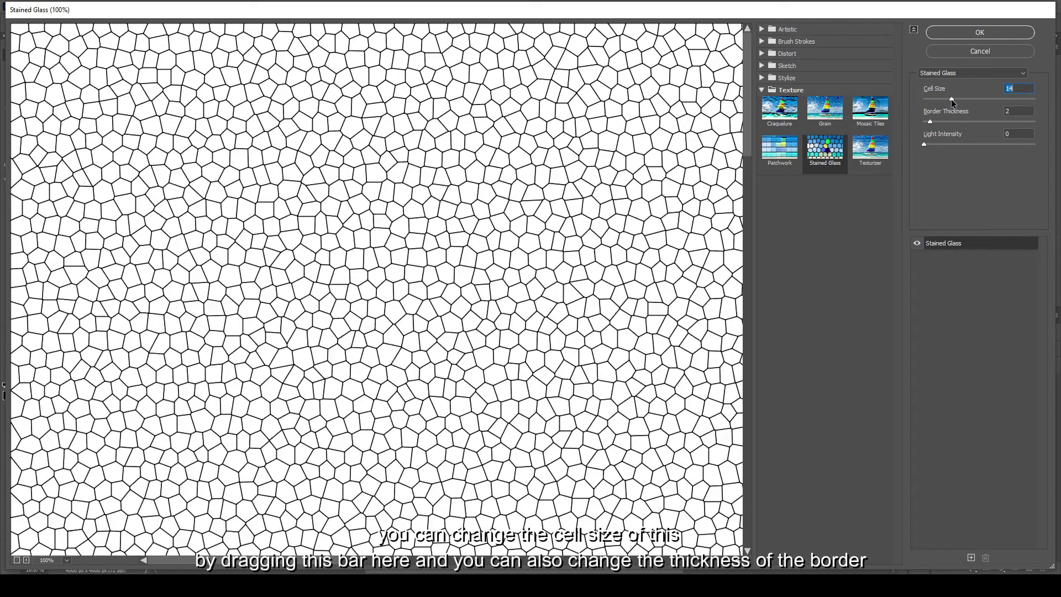
{"action": "left_click", "coordinate": [930, 122]}
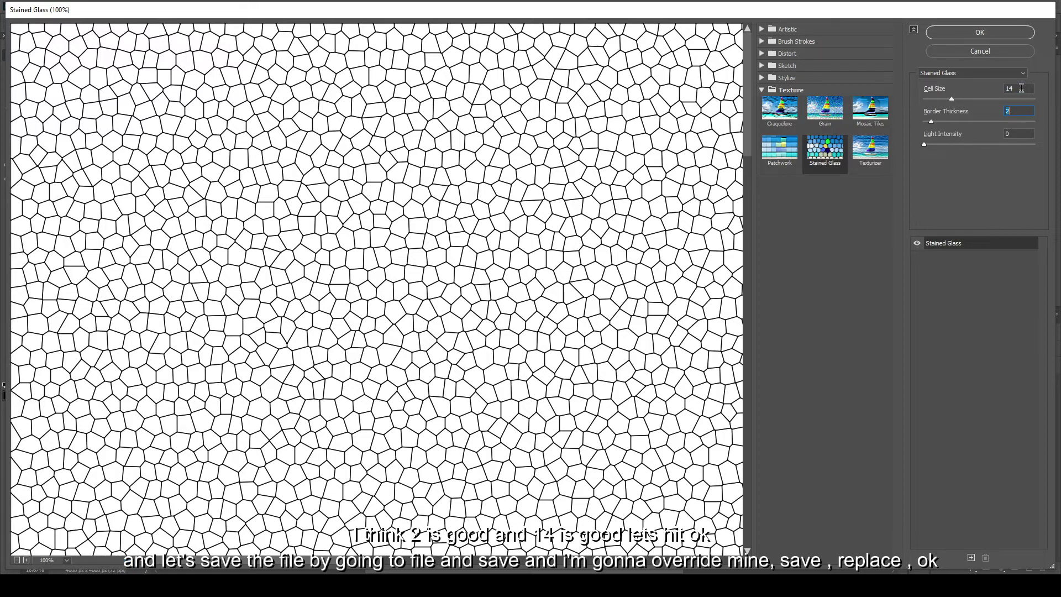
Step: Apply the Stained Glass pattern and save it as detail.psd, replacing the existing file
{"action": "left_click", "coordinate": [992, 35]}
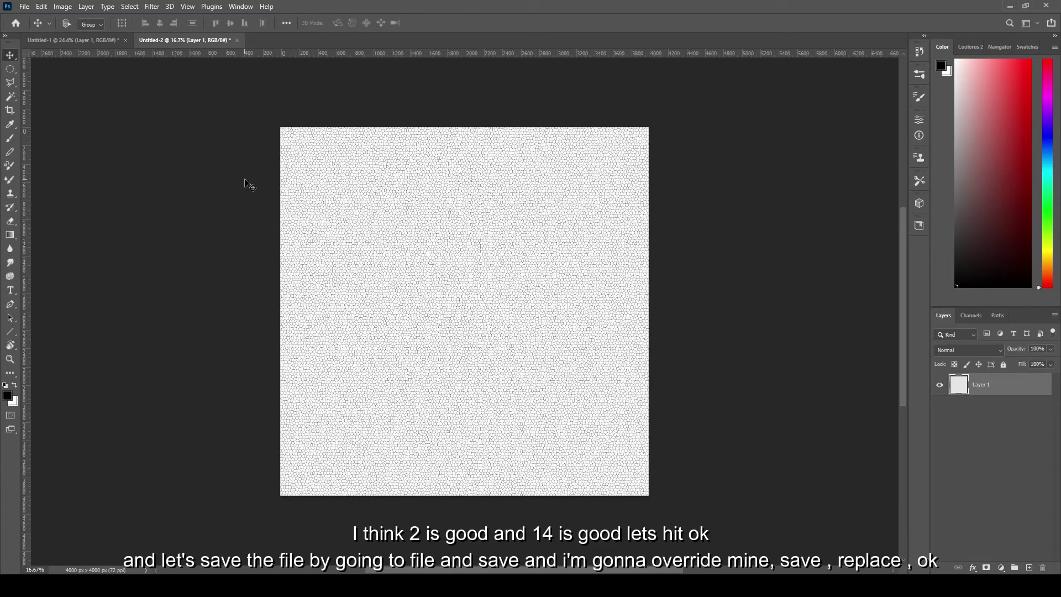
{"action": "scroll", "coordinate": [372, 263], "scroll_direction": "up", "scroll_amount": 2}
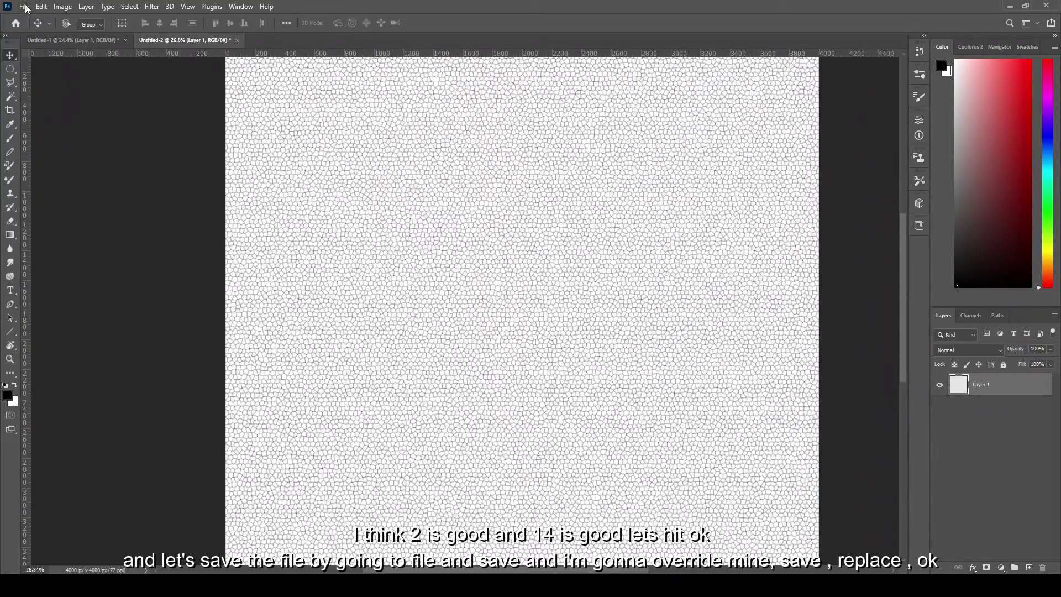
{"action": "left_click", "coordinate": [24, 7]}
{"action": "left_click", "coordinate": [71, 132]}
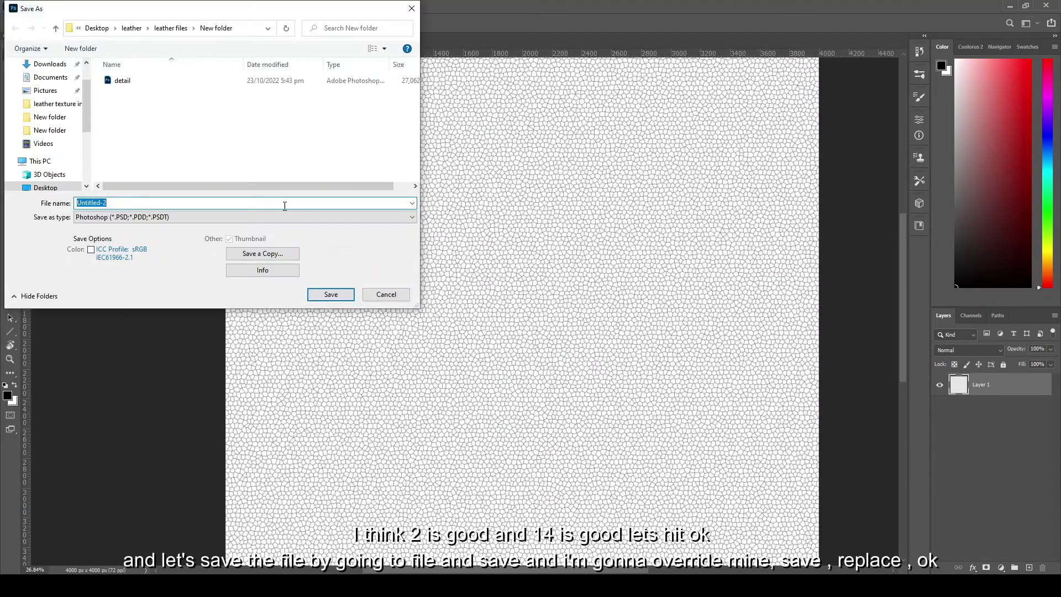
{"action": "left_click", "coordinate": [131, 83]}
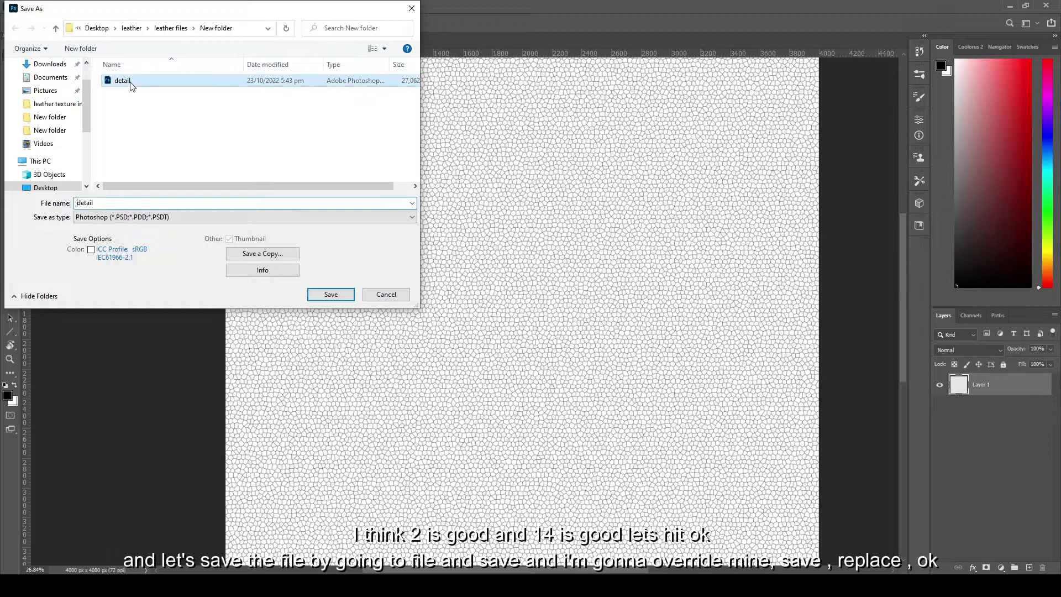
{"action": "left_click", "coordinate": [342, 300]}
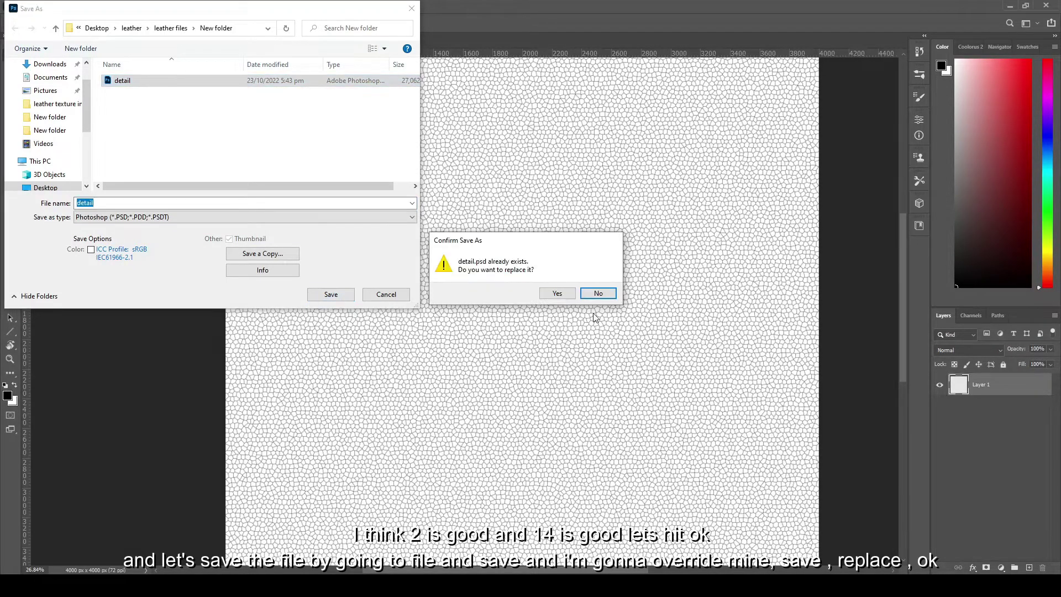
{"action": "left_click", "coordinate": [554, 298]}
{"action": "left_click", "coordinate": [746, 310]}
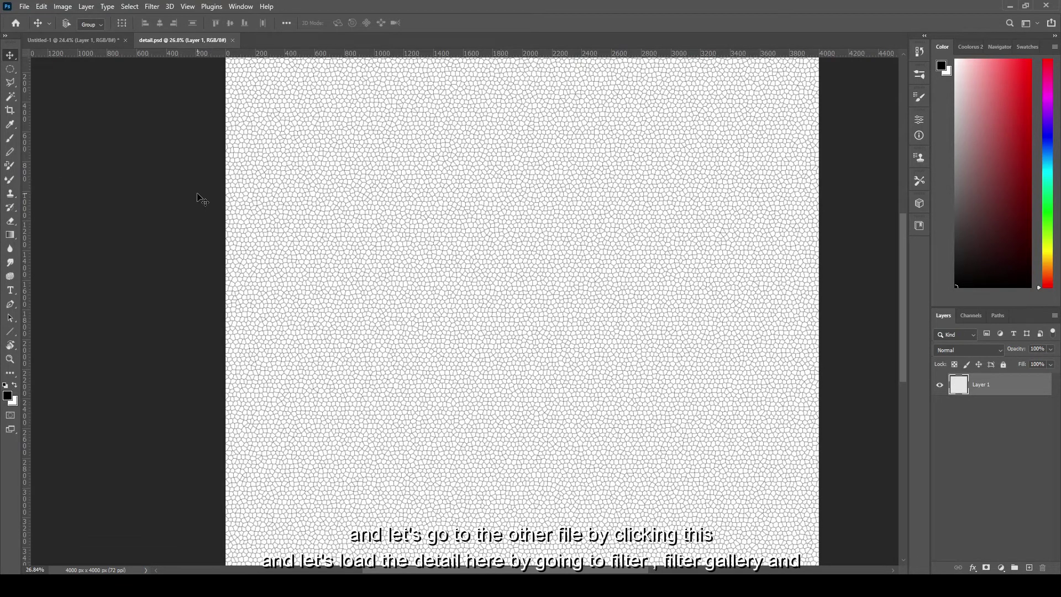
Step: Back in the Untitled-1 clouds document, choose Texturizer in the Filter Gallery
{"action": "left_click", "coordinate": [61, 41]}
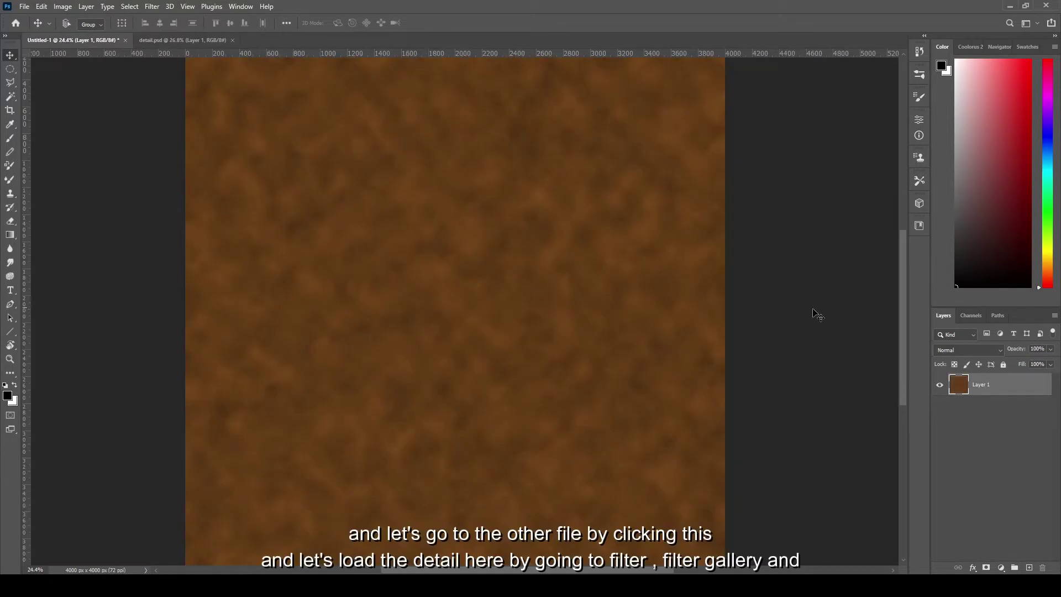
{"action": "scroll", "coordinate": [570, 343], "scroll_direction": "down", "scroll_amount": 1}
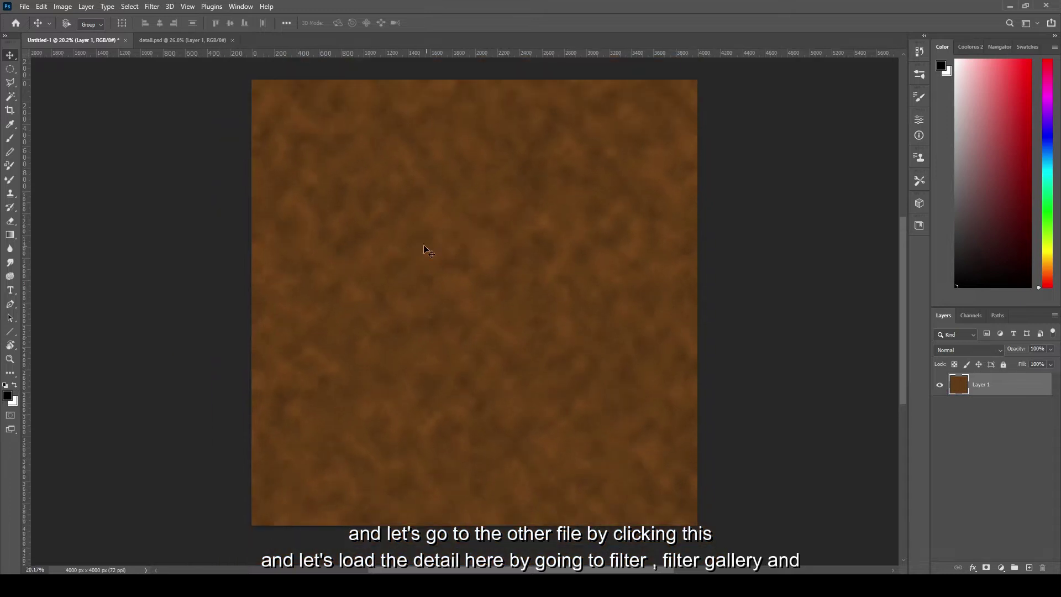
{"action": "left_click", "coordinate": [157, 10]}
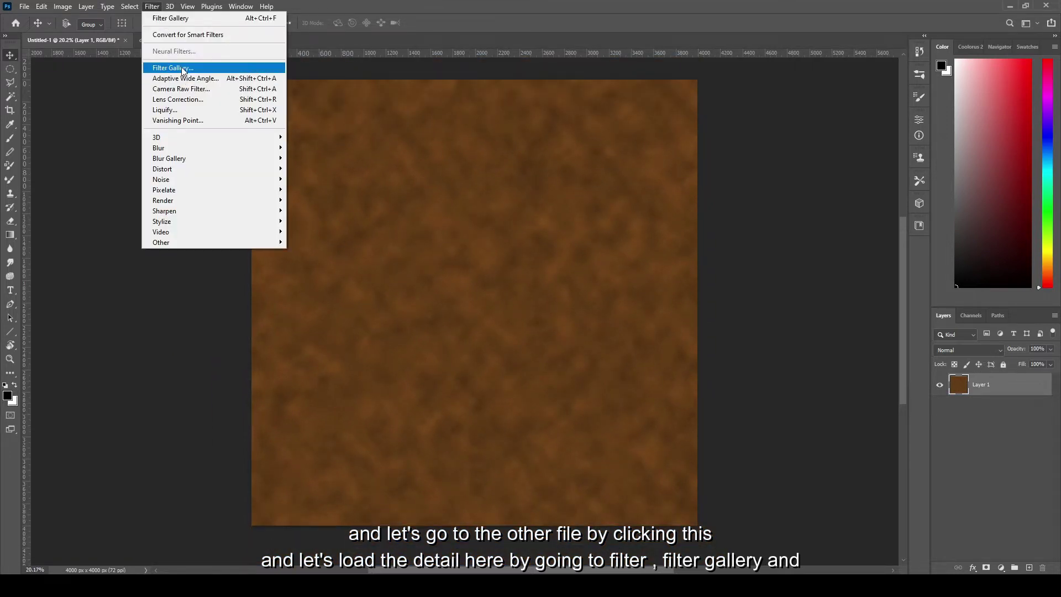
{"action": "left_click", "coordinate": [184, 69]}
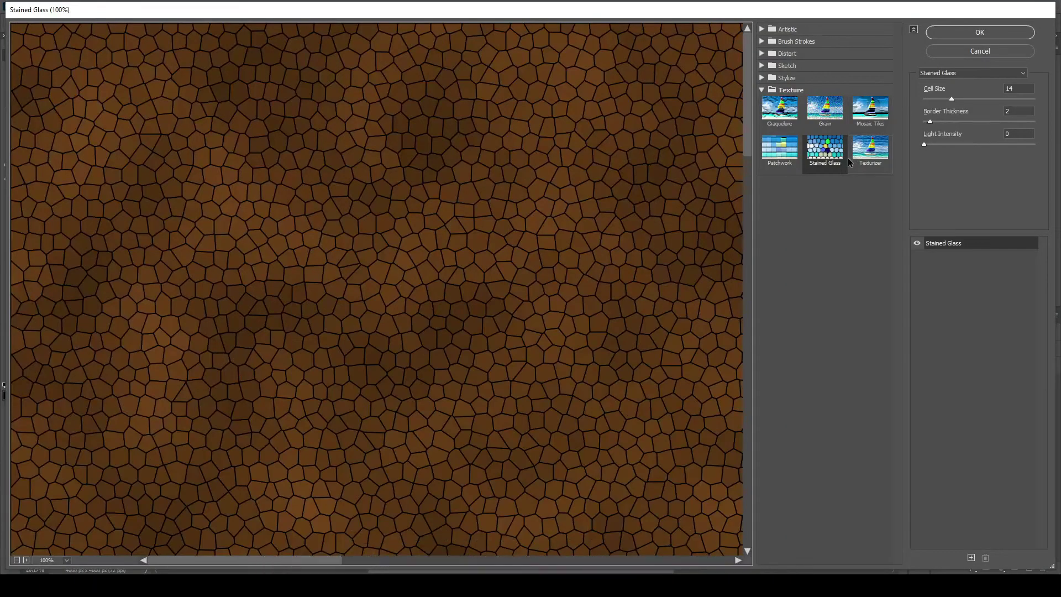
{"action": "left_click", "coordinate": [874, 160]}
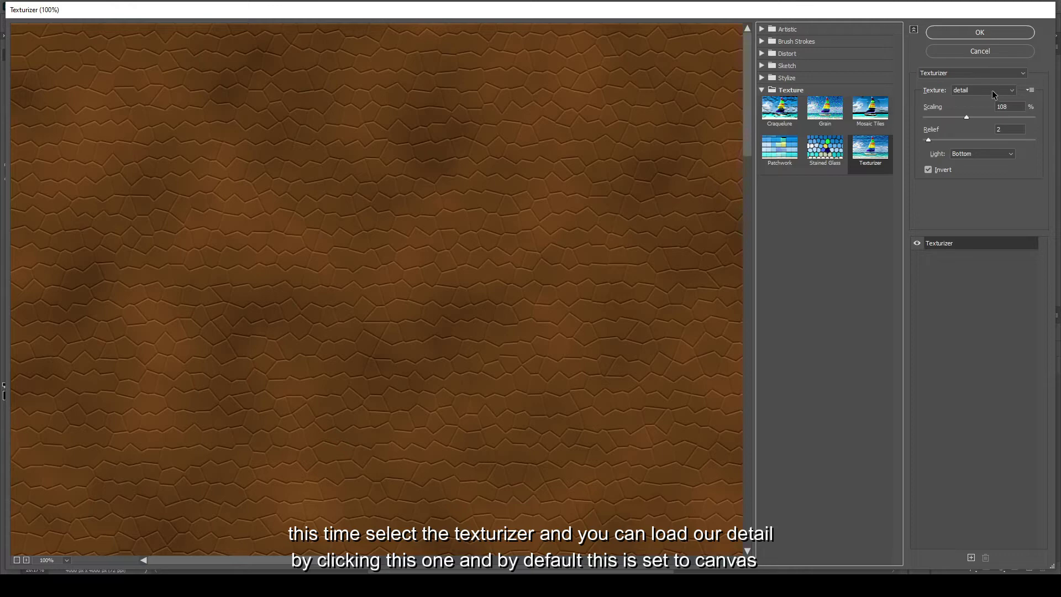
Step: Set the Texturizer texture to Canvas, then bring up the custom texture loading menu
{"action": "left_click", "coordinate": [994, 94]}
{"action": "left_click", "coordinate": [980, 110]}
{"action": "left_click", "coordinate": [983, 90]}
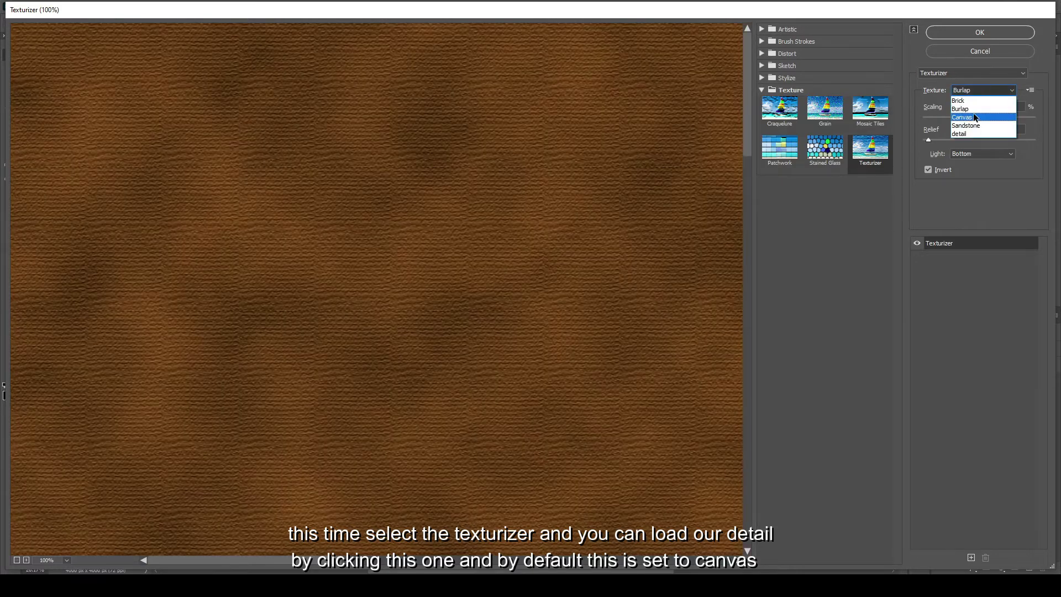
{"action": "left_click", "coordinate": [975, 116]}
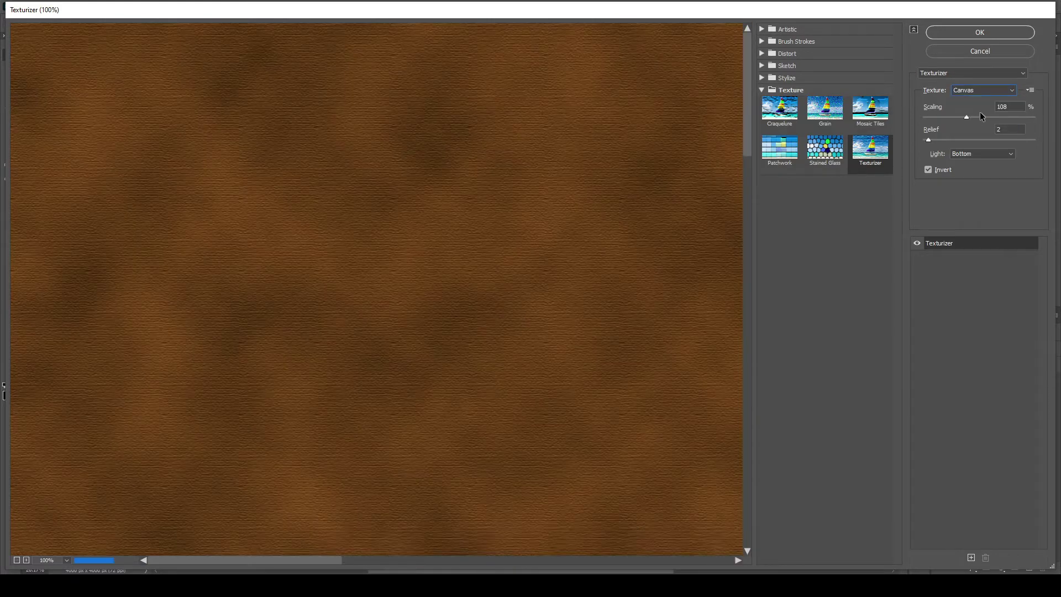
{"action": "left_click", "coordinate": [1031, 91]}
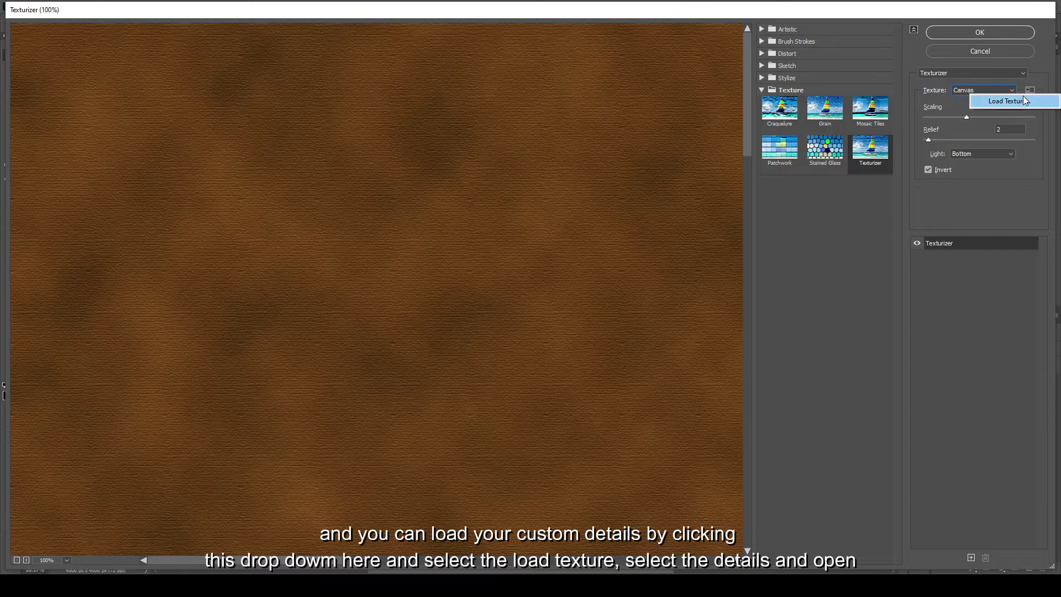
Step: Load detail.psd as the Texturizer texture, with scaling 120% and relief 4
{"action": "left_click", "coordinate": [1010, 101]}
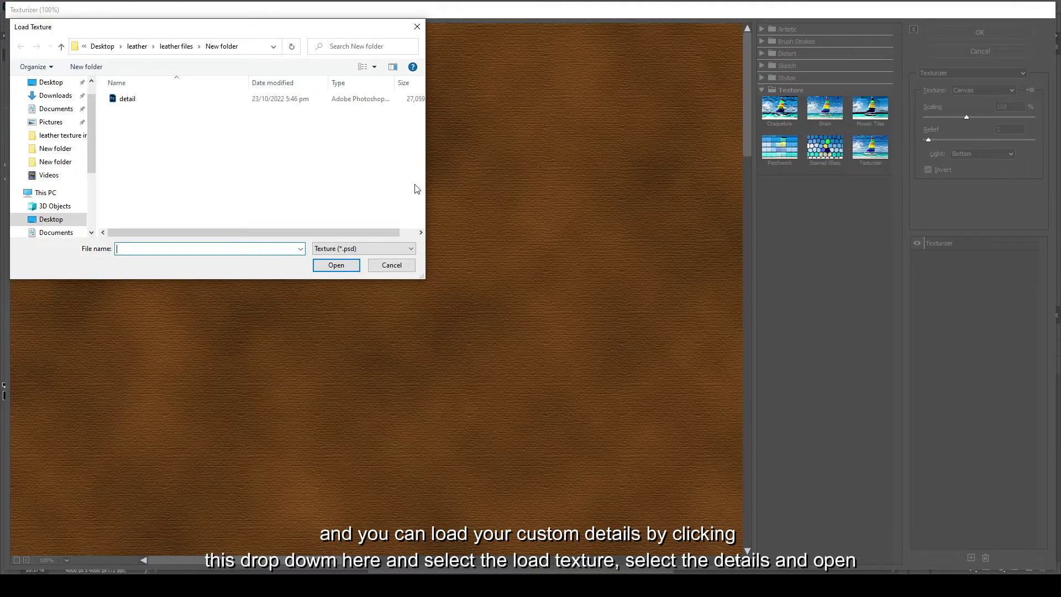
{"action": "left_click", "coordinate": [127, 99]}
{"action": "left_click", "coordinate": [351, 269]}
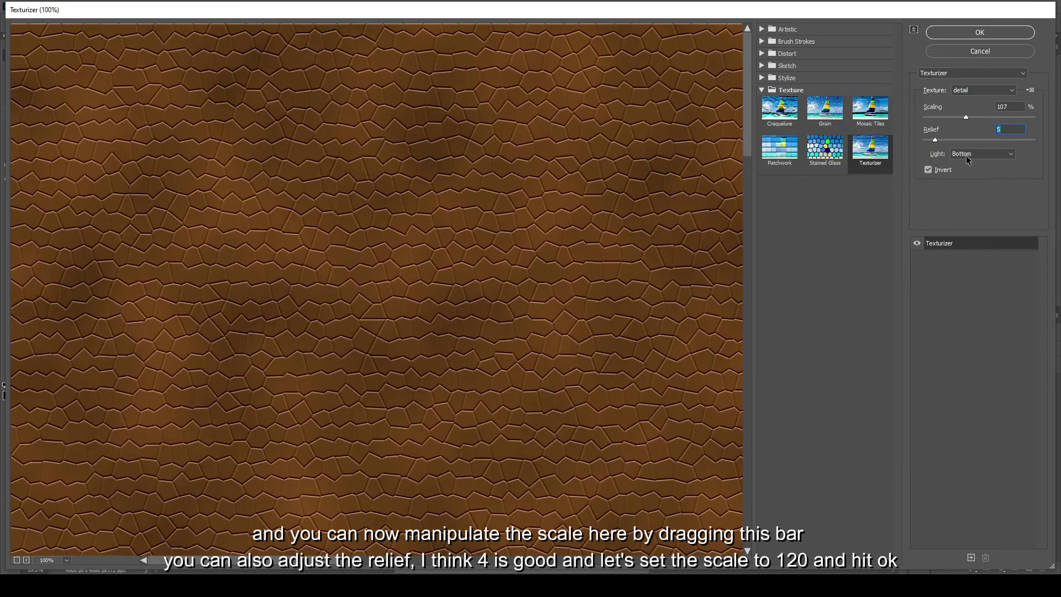
{"action": "left_click_drag", "start_coordinate": [964, 116], "coordinate": [933, 141]}
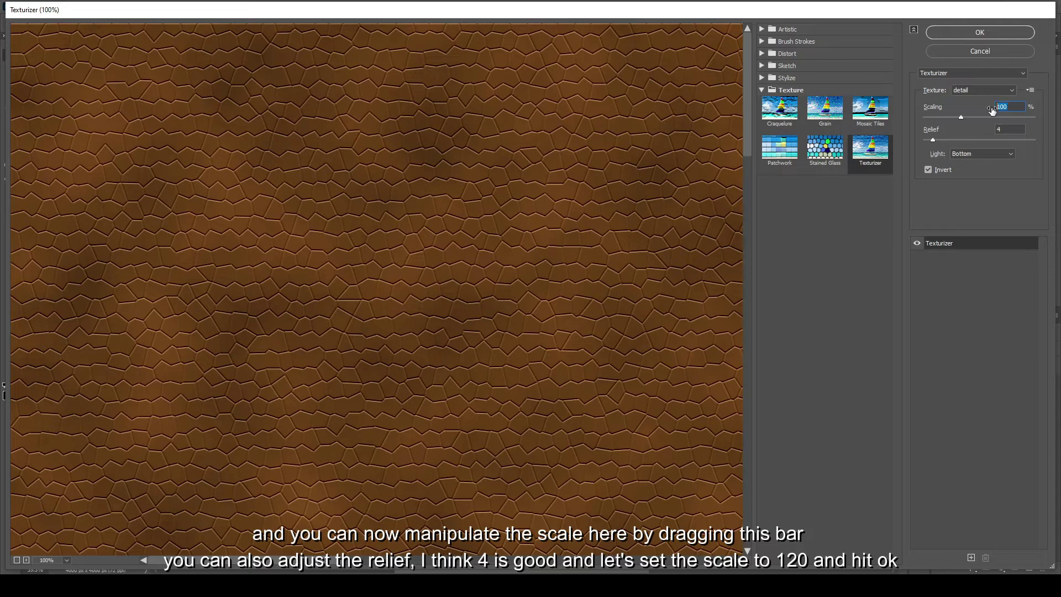
{"action": "type", "text": "120"}
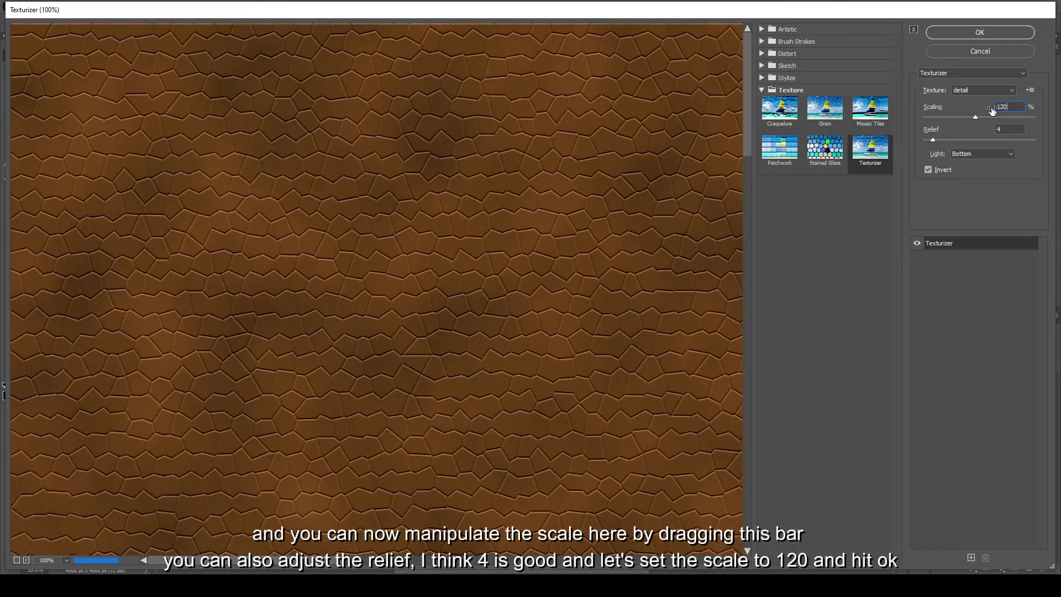
Step: Apply the 120% detail texture emboss to the brown clouds layer
{"action": "left_click", "coordinate": [980, 32]}
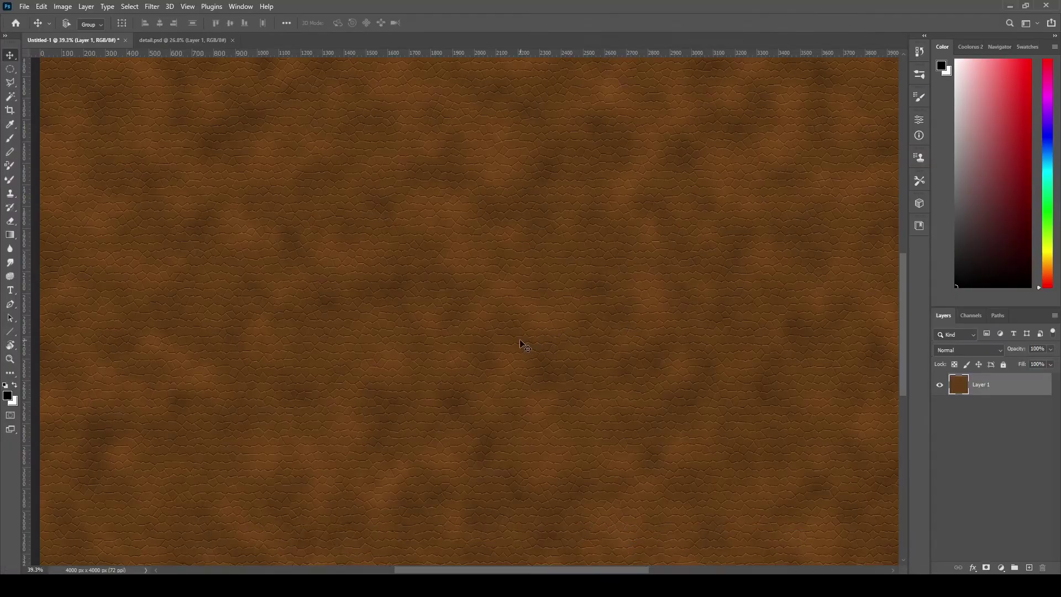
{"action": "scroll", "coordinate": [517, 333], "scroll_direction": "down", "scroll_amount": 1}
{"action": "scroll", "coordinate": [526, 351], "scroll_direction": "up", "scroll_amount": 1}
{"action": "scroll", "coordinate": [538, 346], "scroll_direction": "down", "scroll_amount": 1}
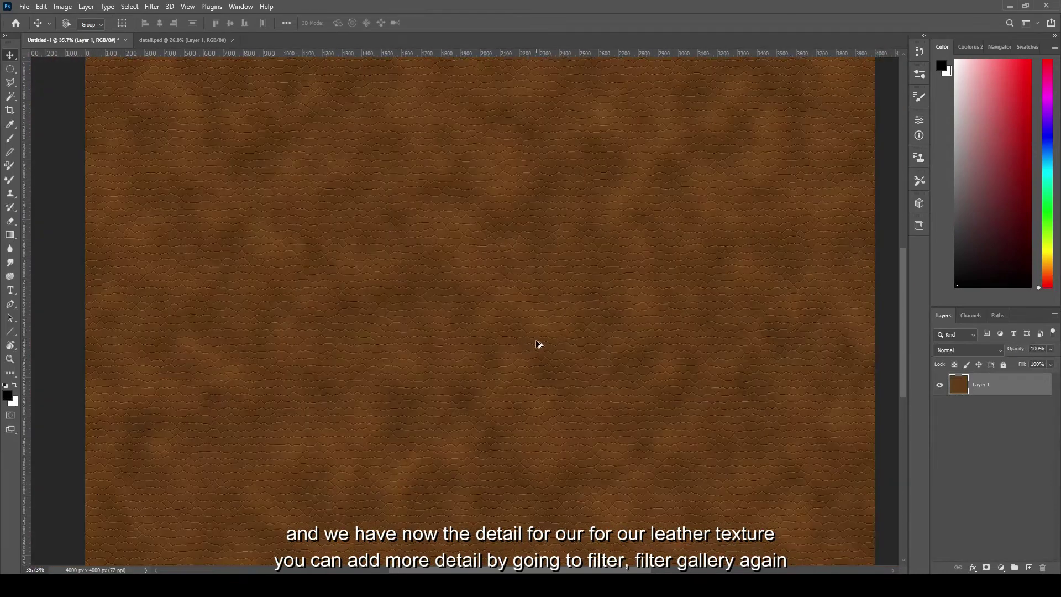
{"action": "left_click_drag", "start_coordinate": [536, 361], "coordinate": [526, 332]}
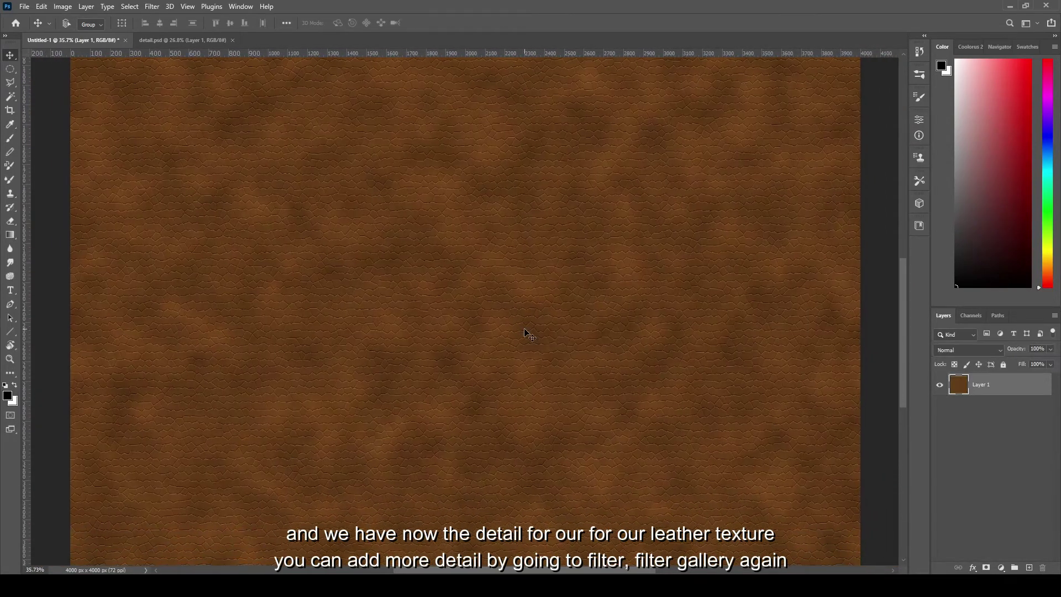
Step: Rerun Texturizer with scaling about 117% and relief 2
{"action": "left_click", "coordinate": [151, 6]}
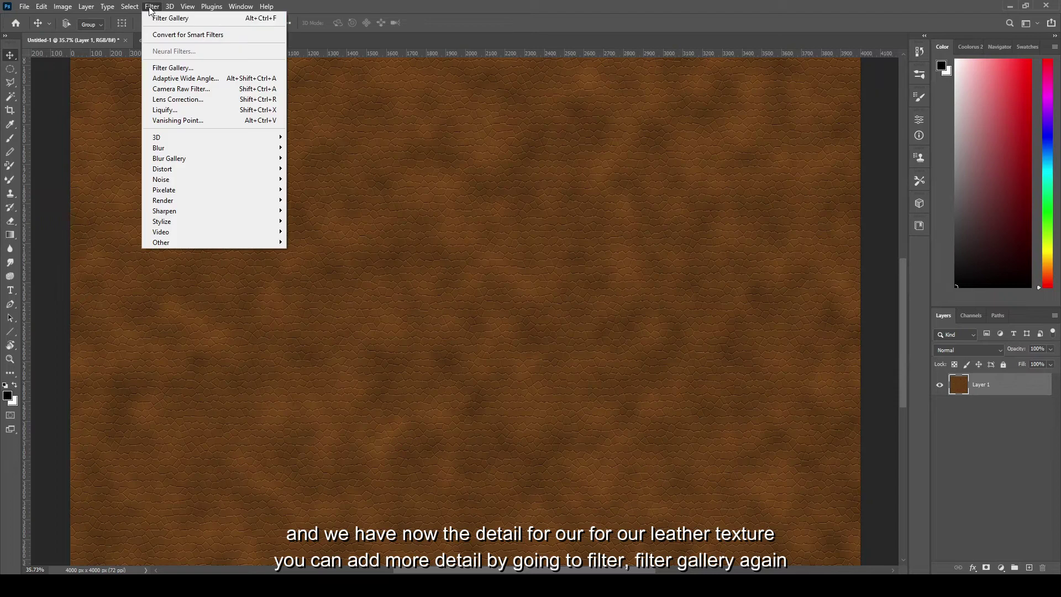
{"action": "left_click", "coordinate": [172, 68]}
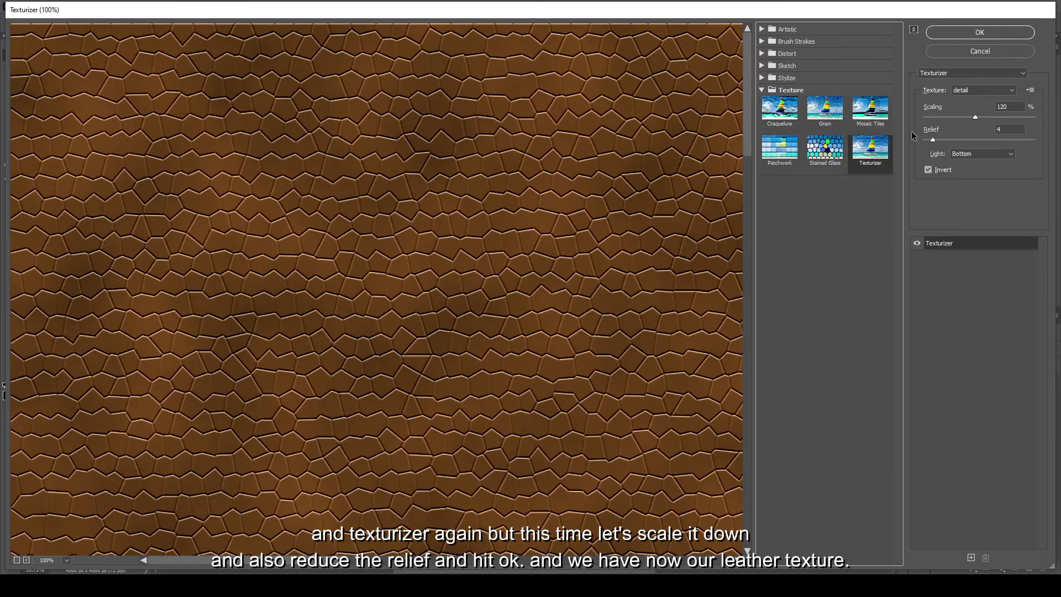
{"action": "left_click_drag", "start_coordinate": [975, 117], "coordinate": [973, 117]}
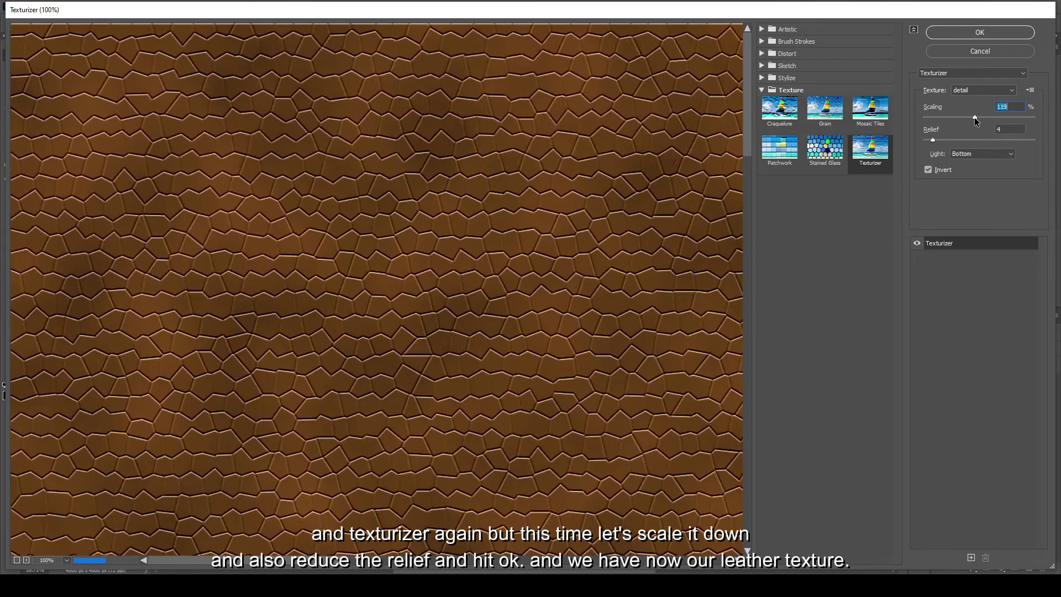
{"action": "left_click_drag", "start_coordinate": [933, 139], "coordinate": [929, 141]}
{"action": "left_click", "coordinate": [987, 35]}
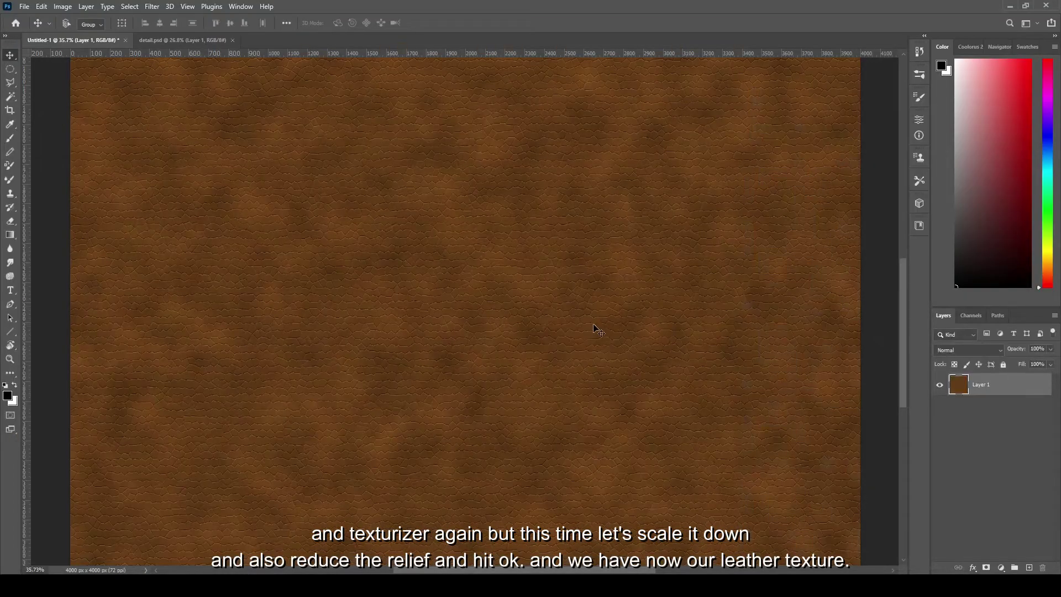
{"action": "scroll", "coordinate": [529, 329], "scroll_direction": "down", "scroll_amount": 3}
{"action": "scroll", "coordinate": [529, 326], "scroll_direction": "up", "scroll_amount": 2}
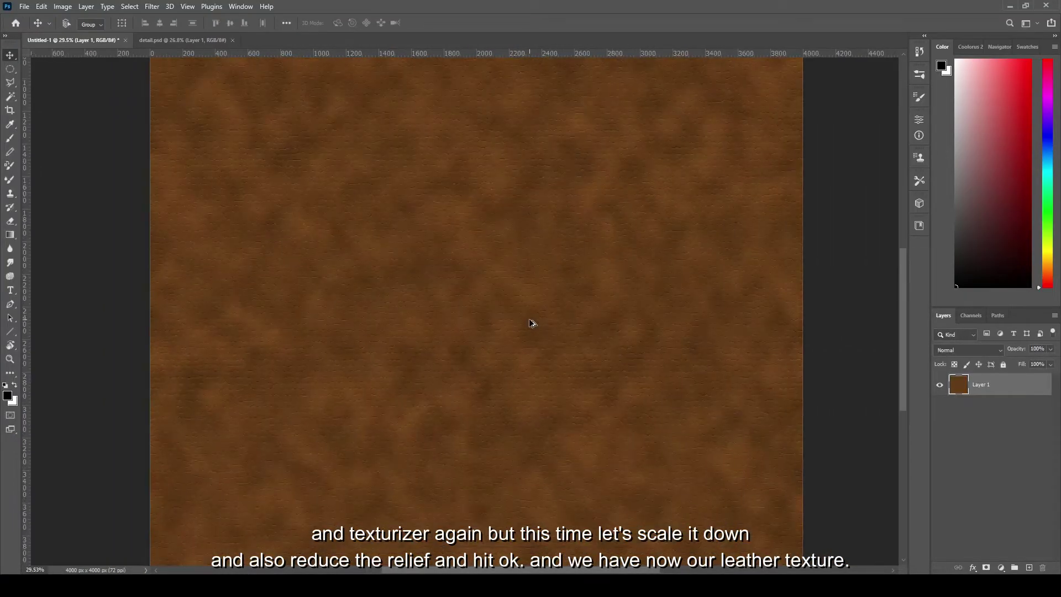